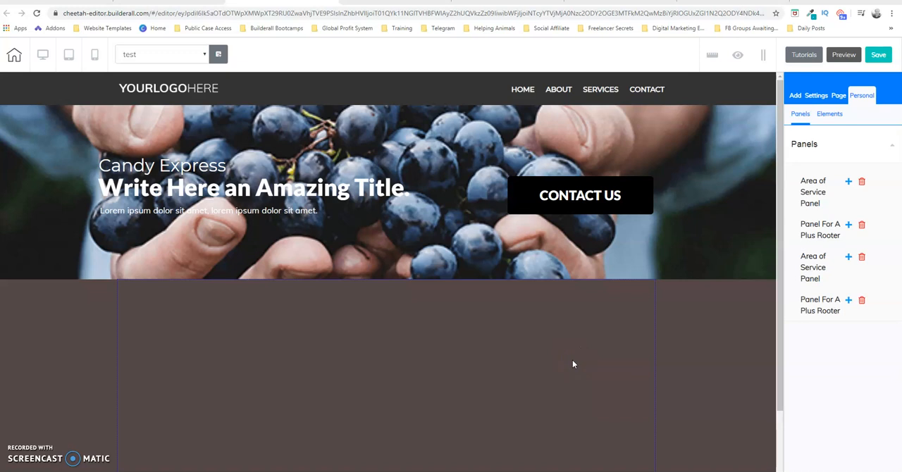
Add the rectangular green Register Now button to the empty brown panel below the header banner and select it.
left_click(794, 98)
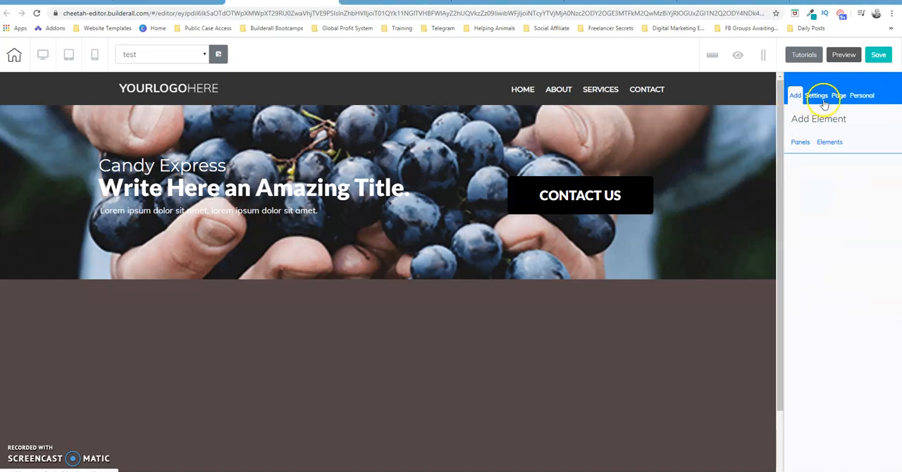
left_click(829, 141)
left_click_drag(900, 204, 900, 279)
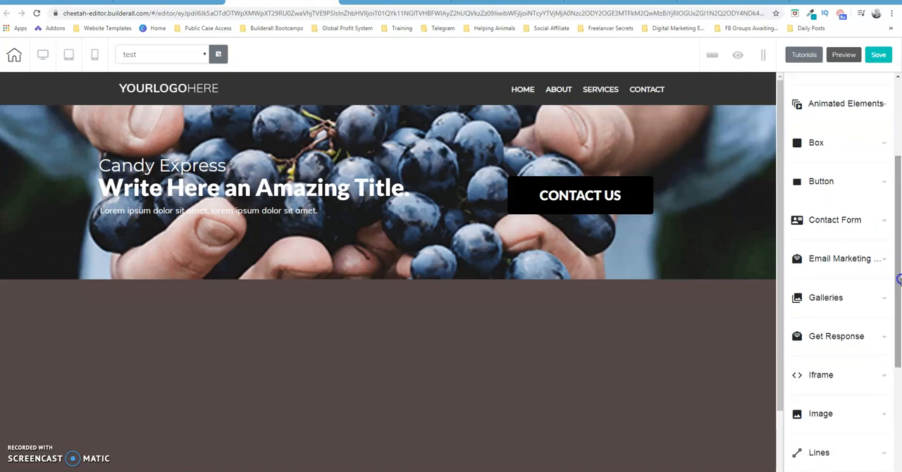
left_click(869, 181)
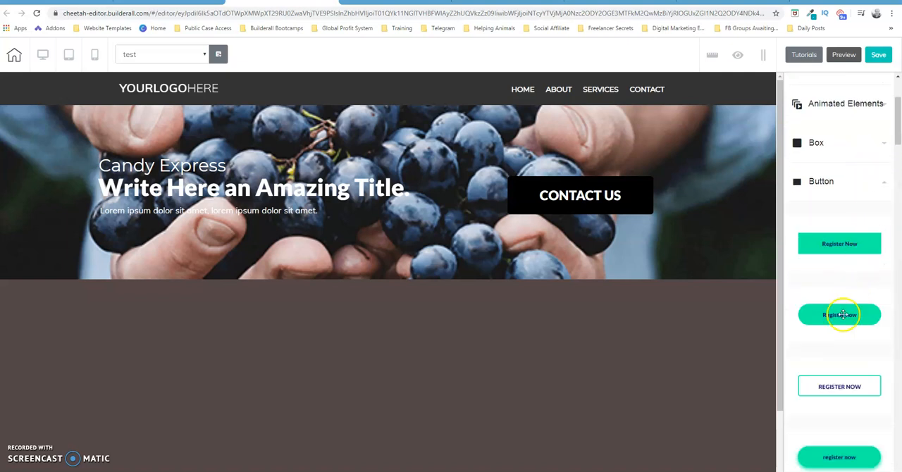
left_click(841, 314)
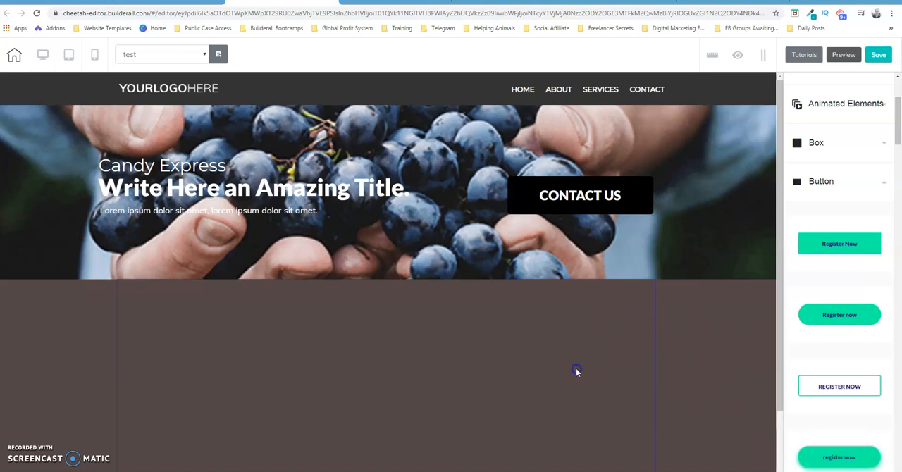
left_click(635, 357)
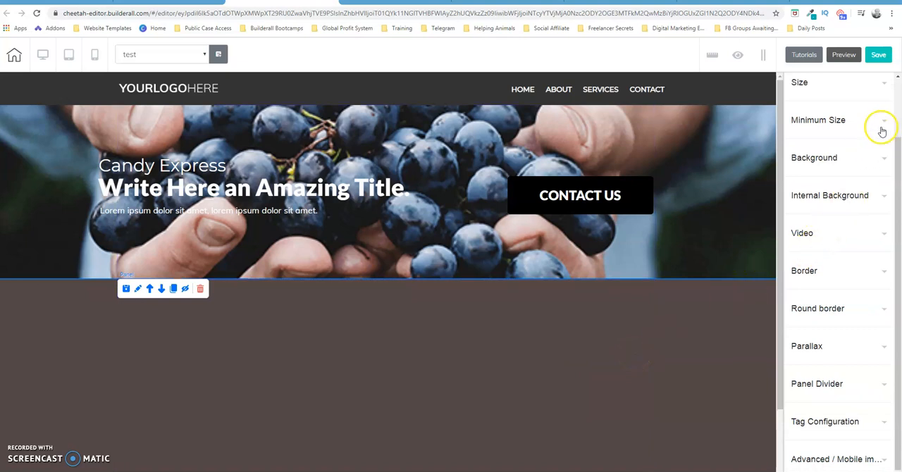
left_click_drag(895, 171, 896, 107)
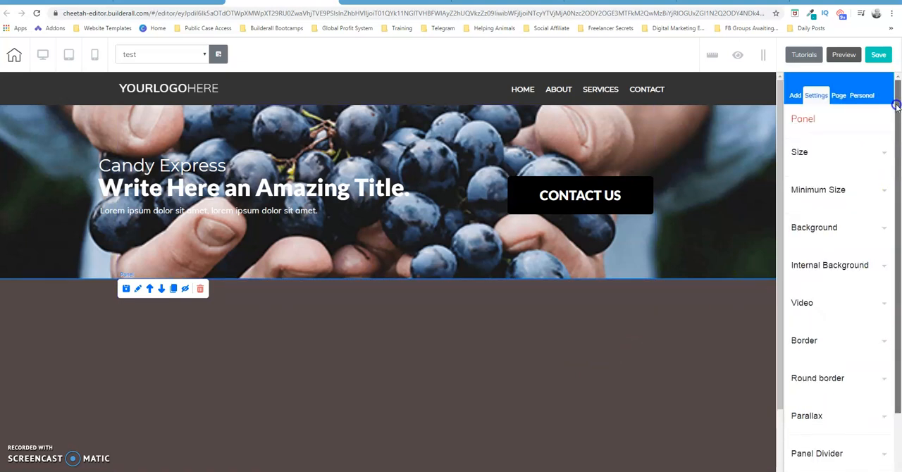
left_click(795, 97)
left_click(830, 142)
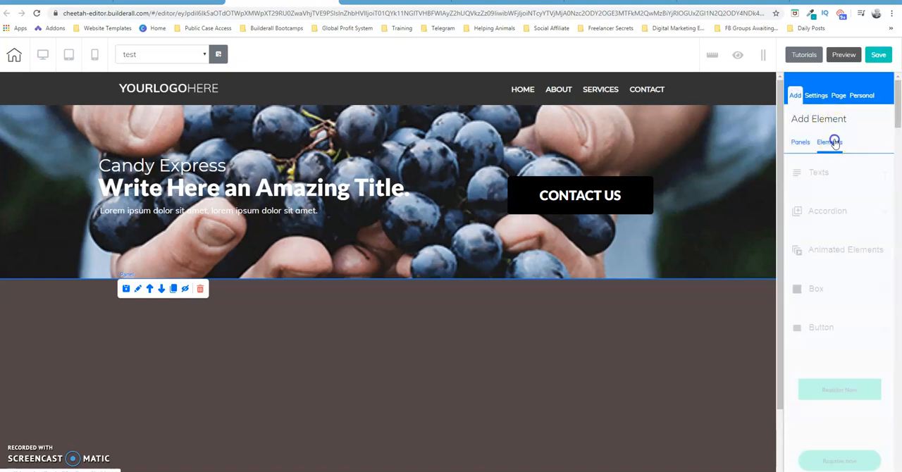
left_click(856, 391)
left_click_drag(461, 409, 371, 375)
left_click(373, 370)
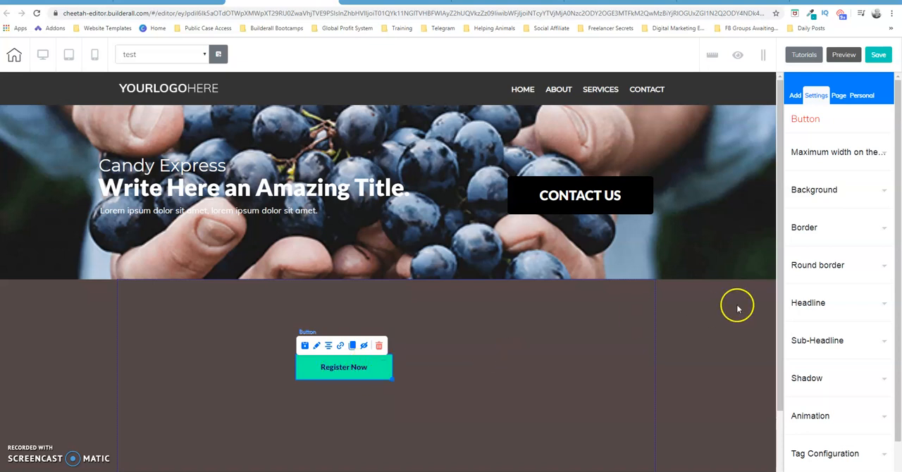
Change the new button's headline text to "Facebook".
left_click(882, 195)
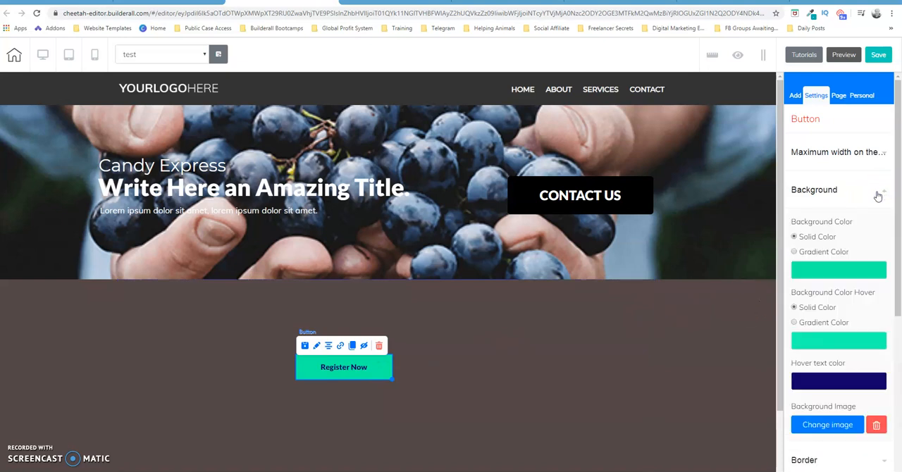
left_click(852, 269)
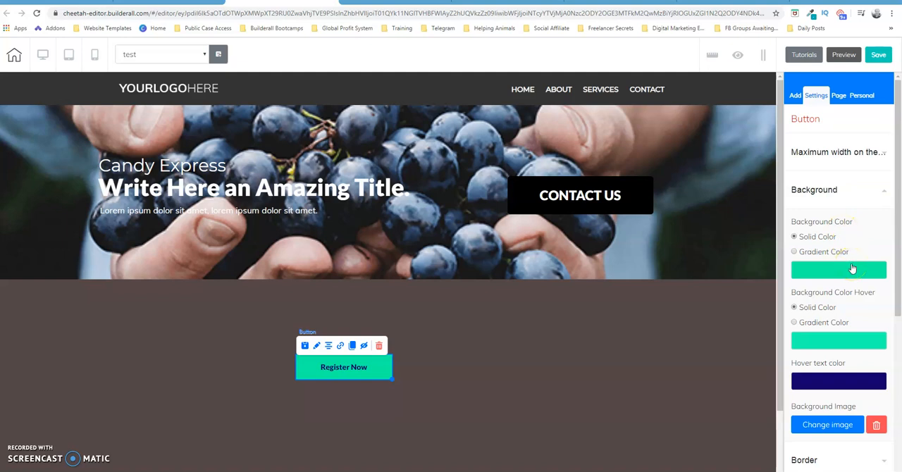
left_click_drag(899, 240, 899, 356)
left_click(875, 316)
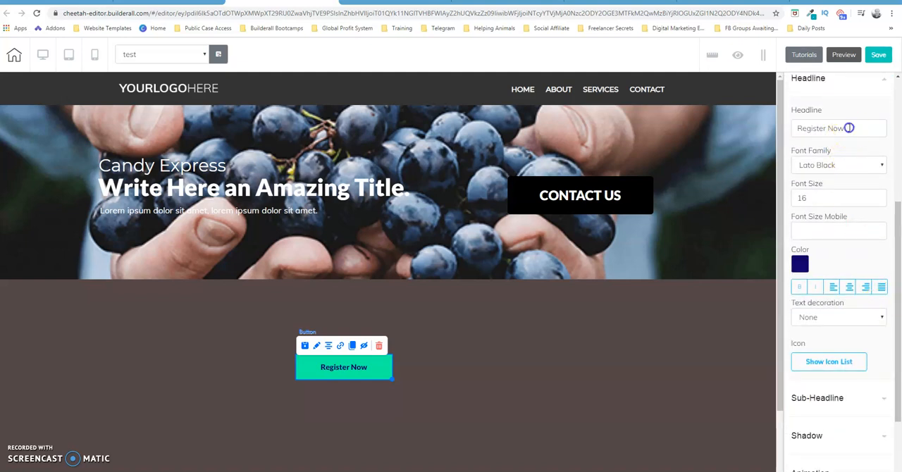
left_click_drag(849, 128, 781, 132)
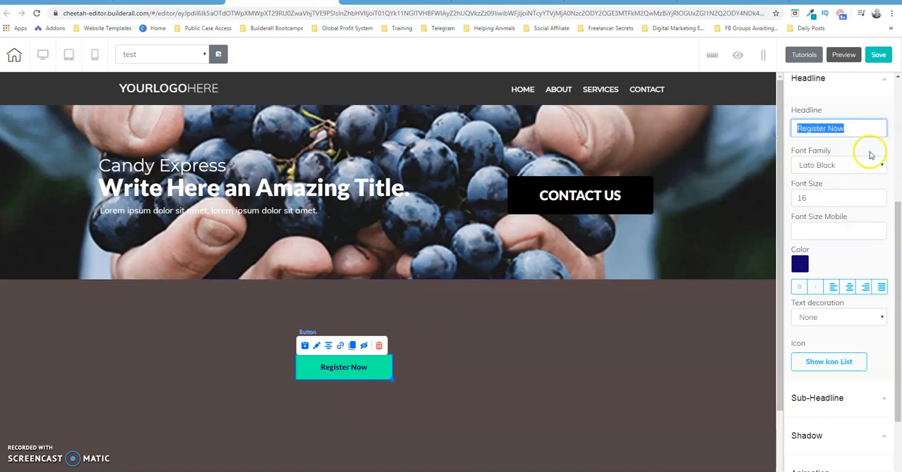
type("Fo")
type("cebook")
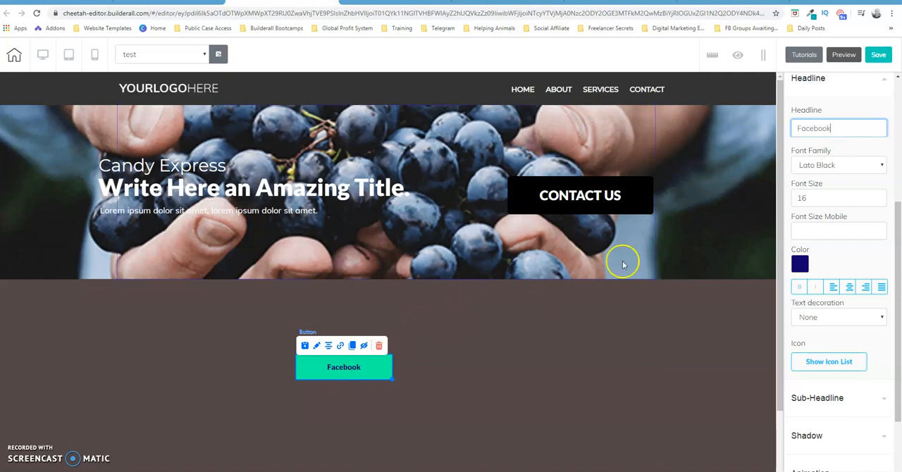
Set the button headline's font family to Helvetica and its font size to 21.
left_click(860, 166)
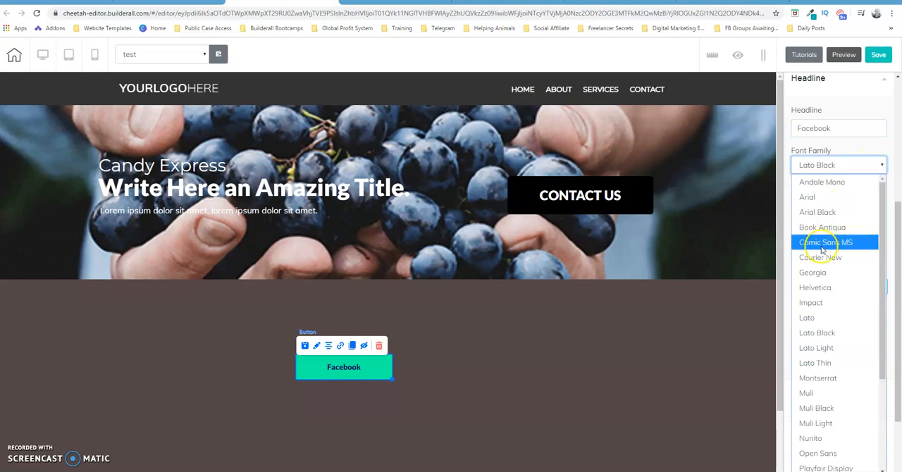
left_click(816, 291)
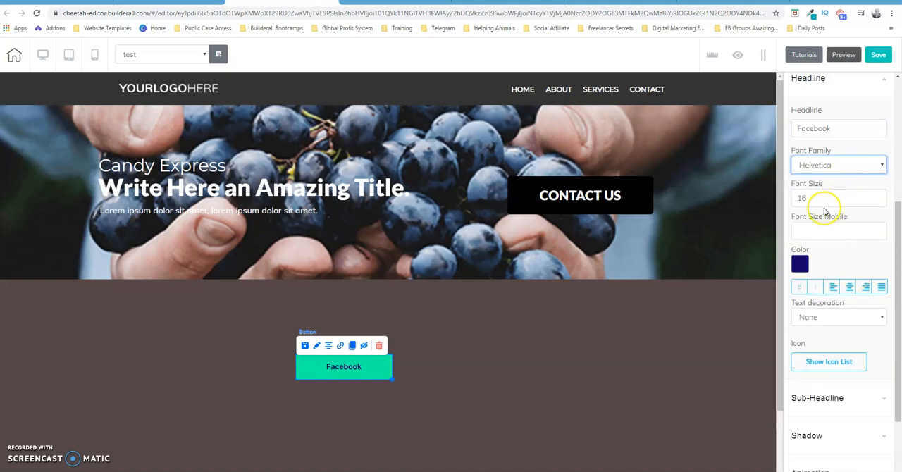
double_click(880, 195)
double_click(880, 195)
left_click(881, 195)
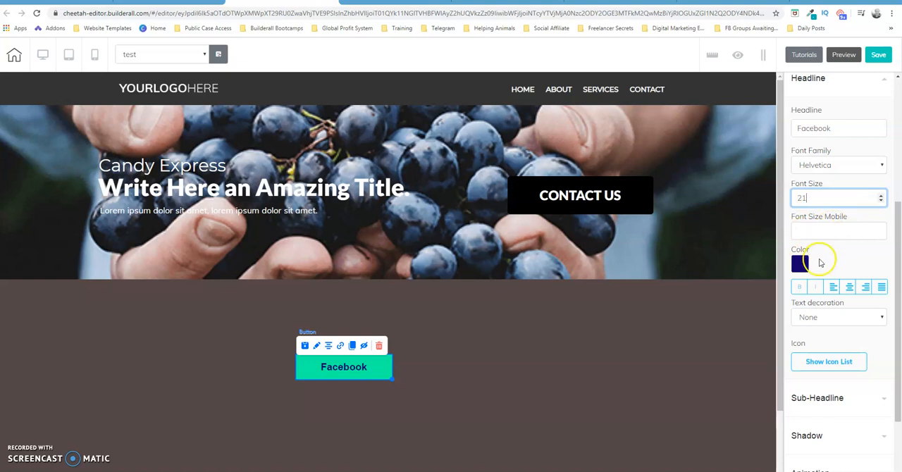
left_click(799, 263)
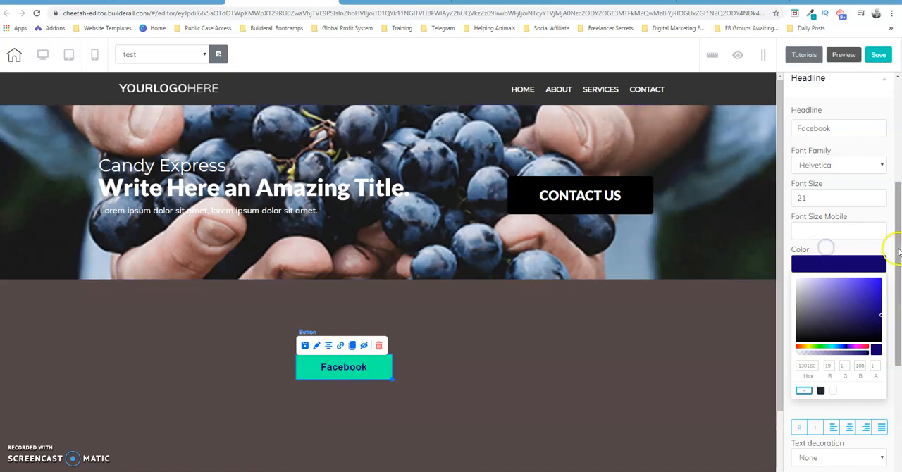
left_click_drag(891, 251, 899, 258)
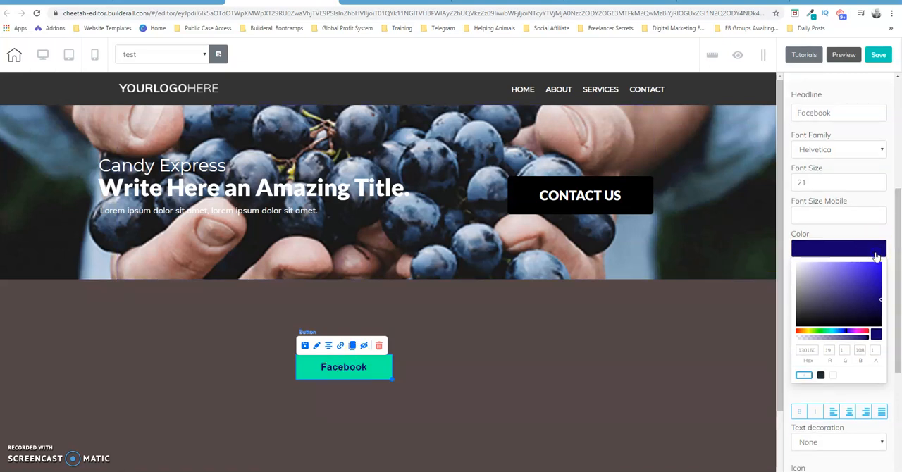
left_click(899, 259)
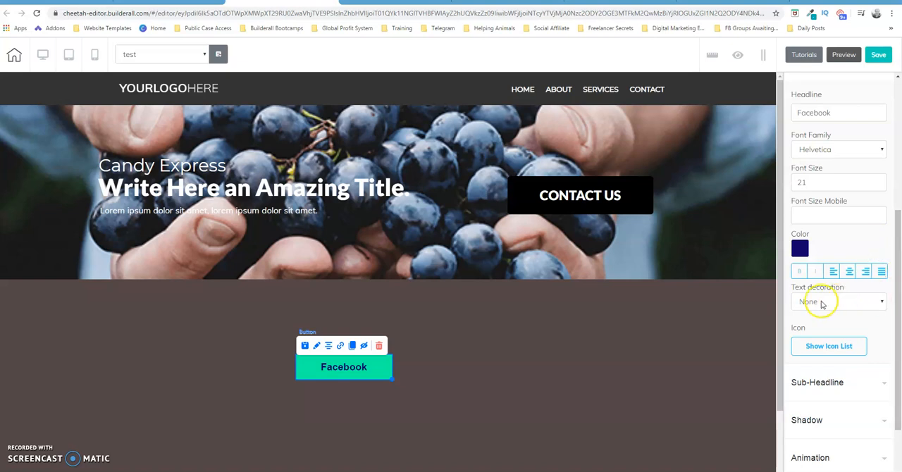
left_click_drag(899, 303, 892, 254)
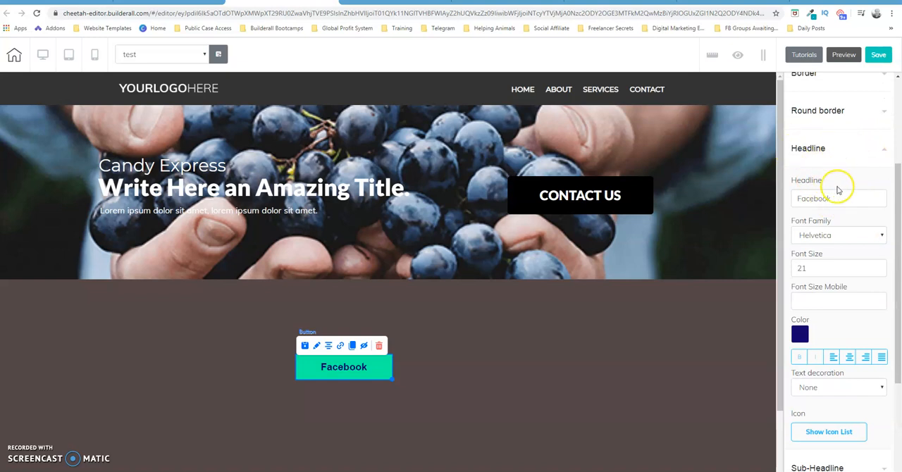
Search the icon list for "facebook" and add the Facebook icon to the button's headline with left alignment.
left_click_drag(897, 214, 897, 299)
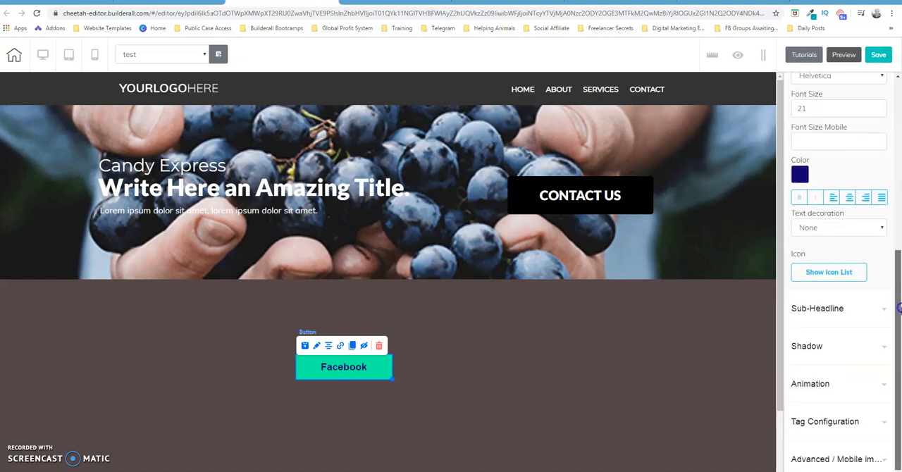
left_click(824, 274)
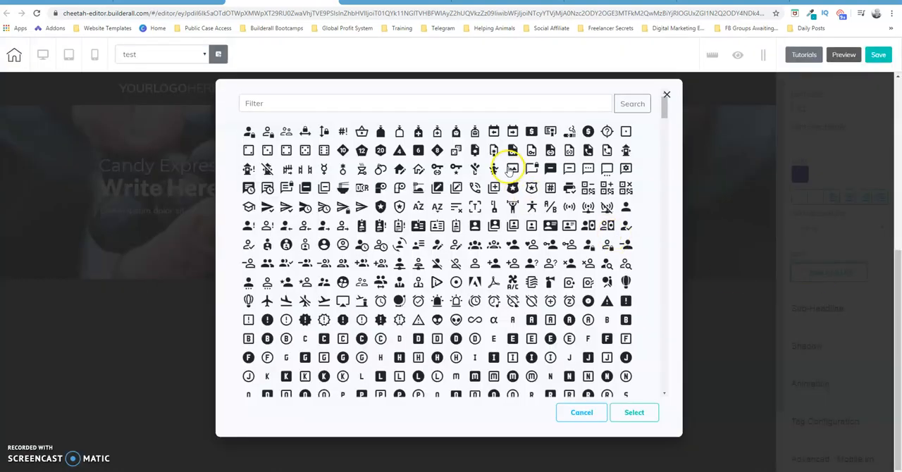
left_click(295, 104)
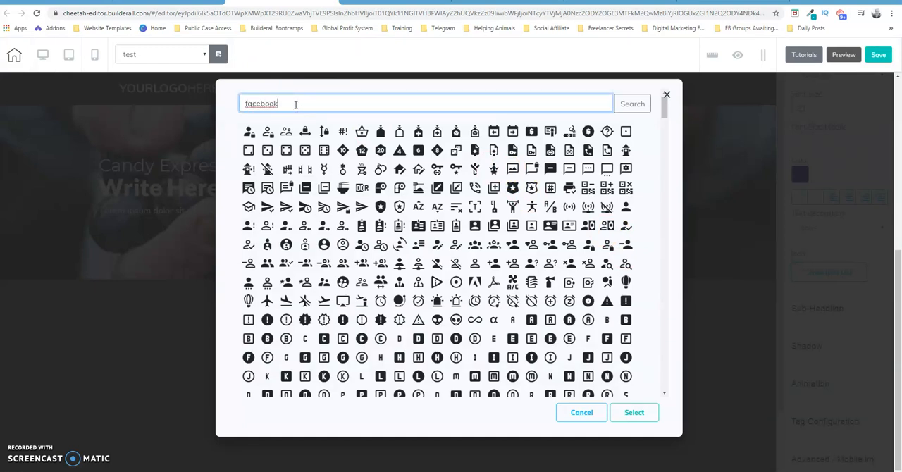
type("facebook")
left_click(349, 93)
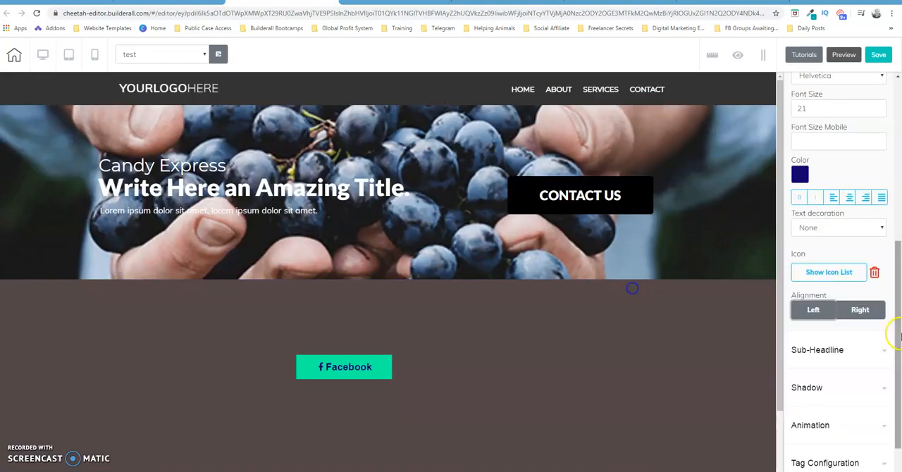
scroll(893, 366, "down", 1)
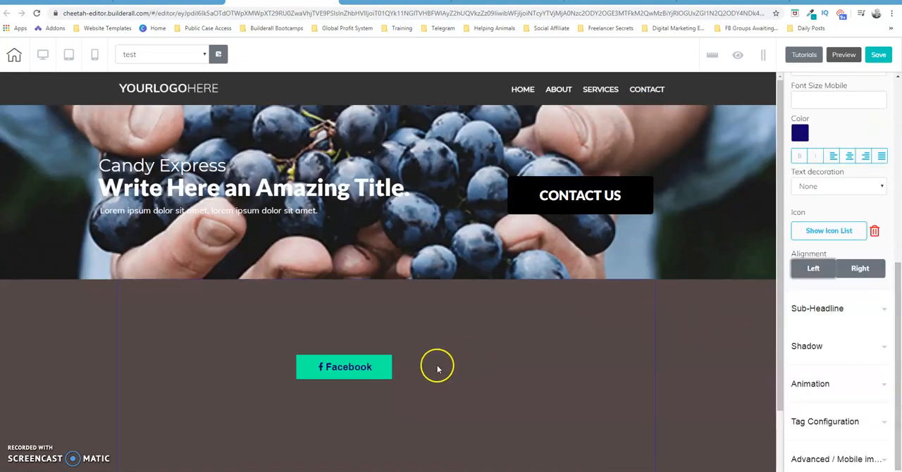
Switch to the mobile view and set the Facebook button's mobile font size to 27.
left_click(372, 372)
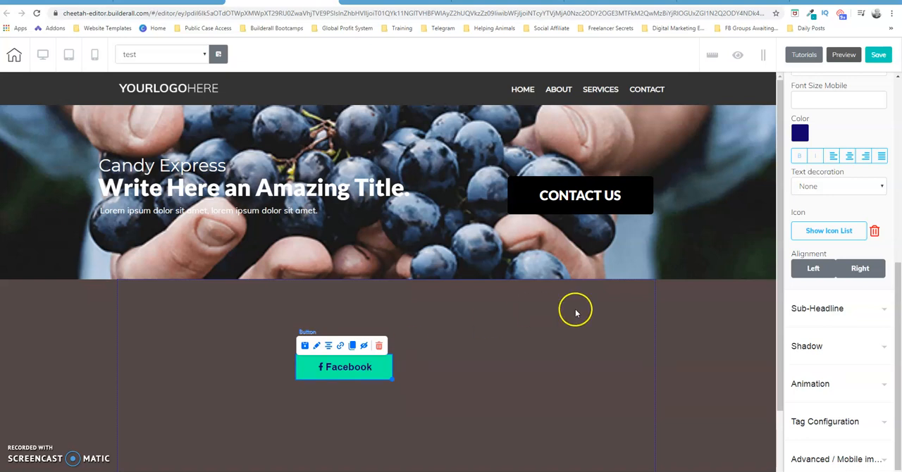
left_click_drag(897, 297, 899, 201)
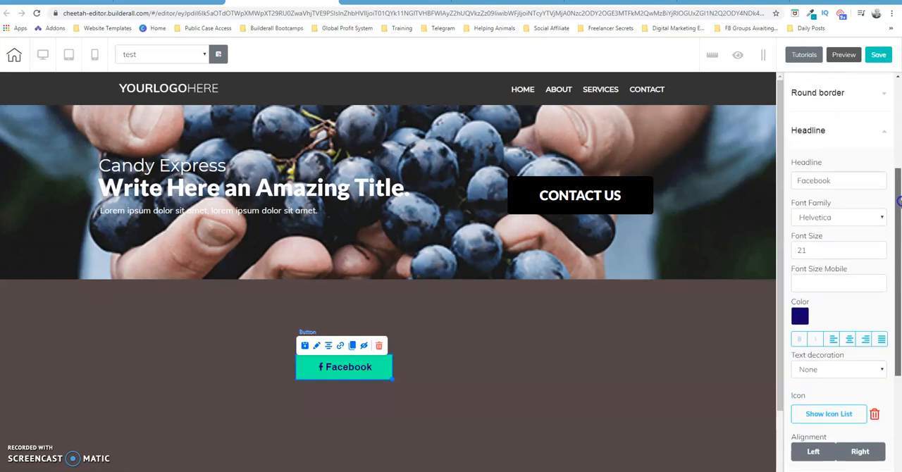
left_click(96, 55)
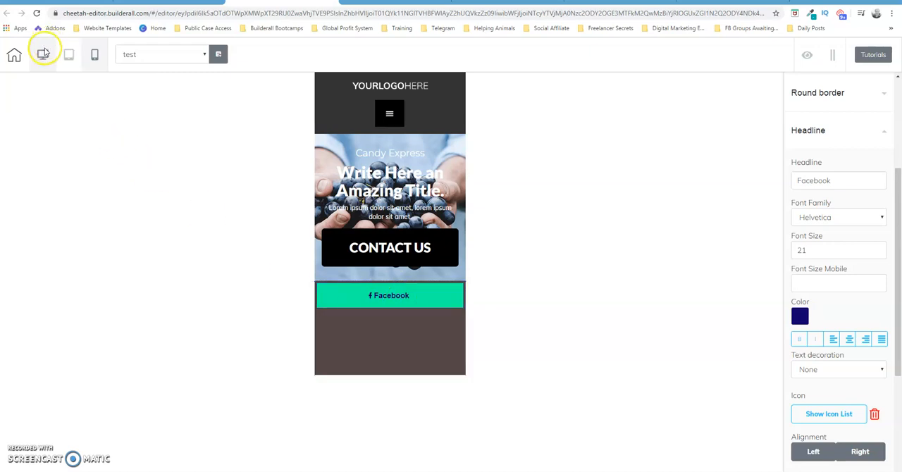
left_click(419, 303)
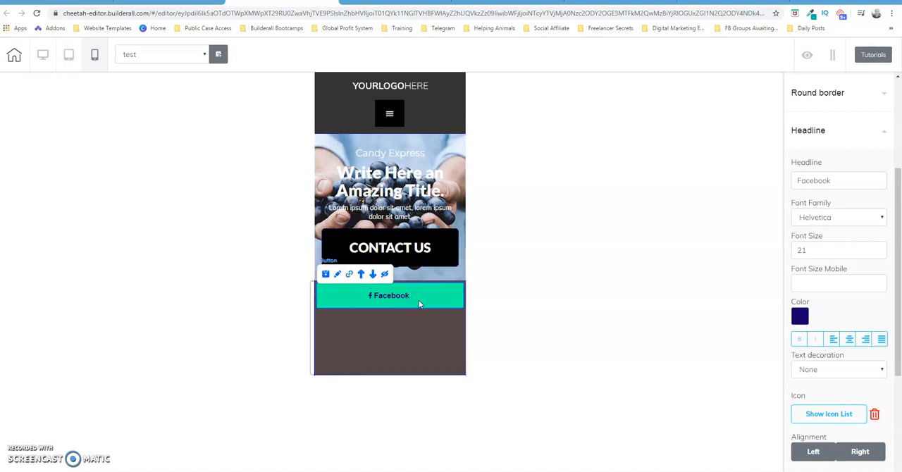
left_click(881, 282)
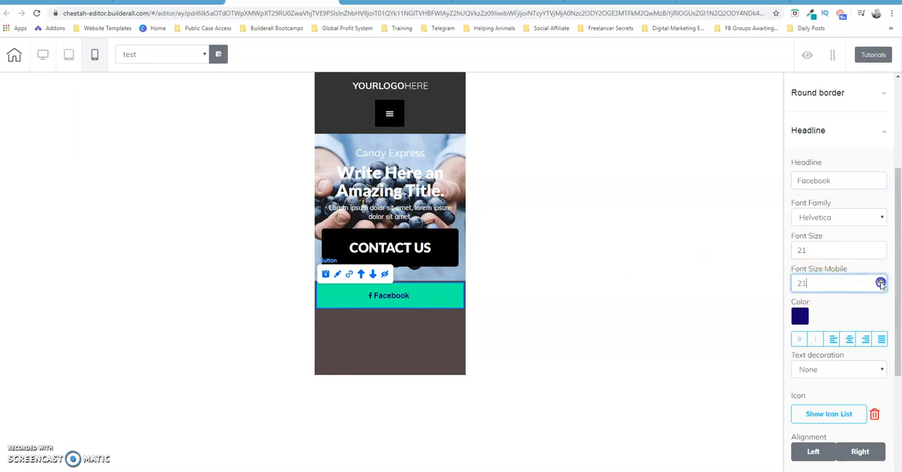
left_click(880, 281)
left_click(880, 282)
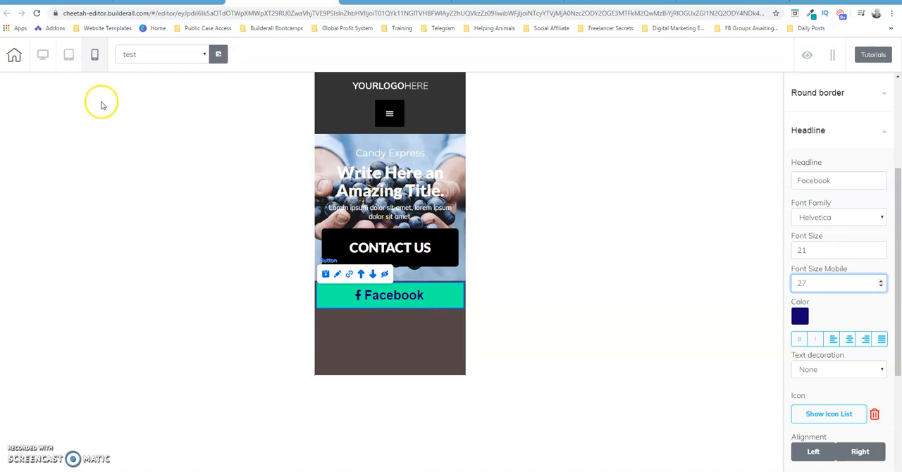
Return to the desktop view and select the Facebook button in the brown panel.
left_click(43, 54)
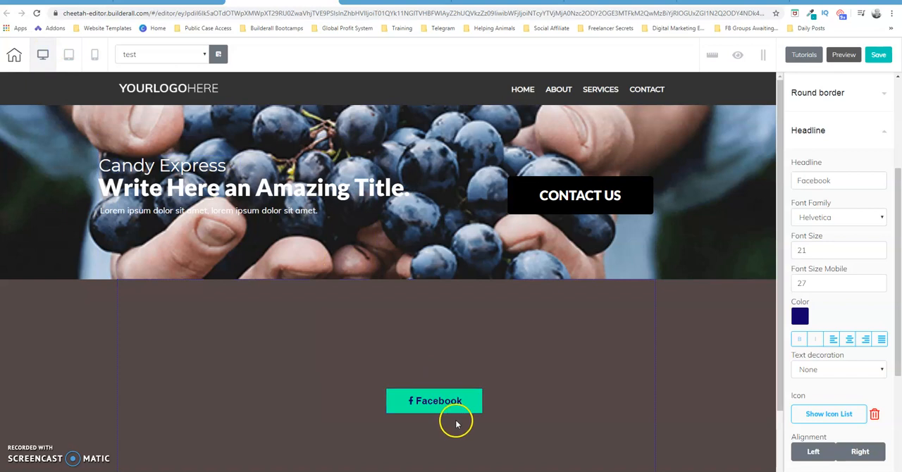
left_click(432, 403)
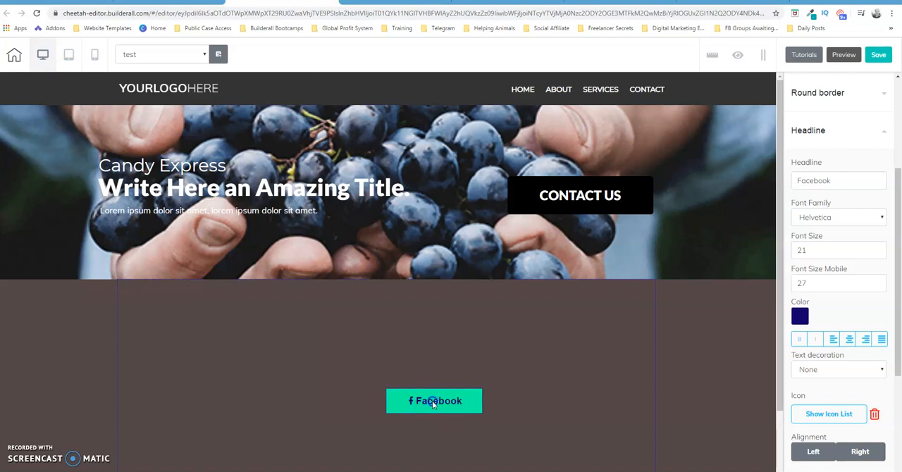